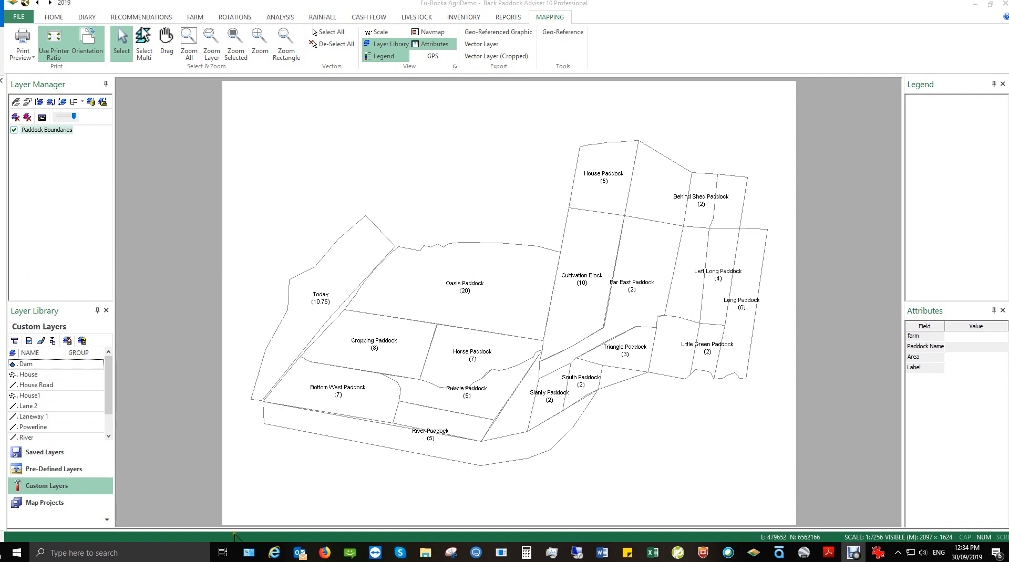
Export the active Paddock Boundaries layer as a shapefile named CUSTOM LAYER.
left_click(47, 130)
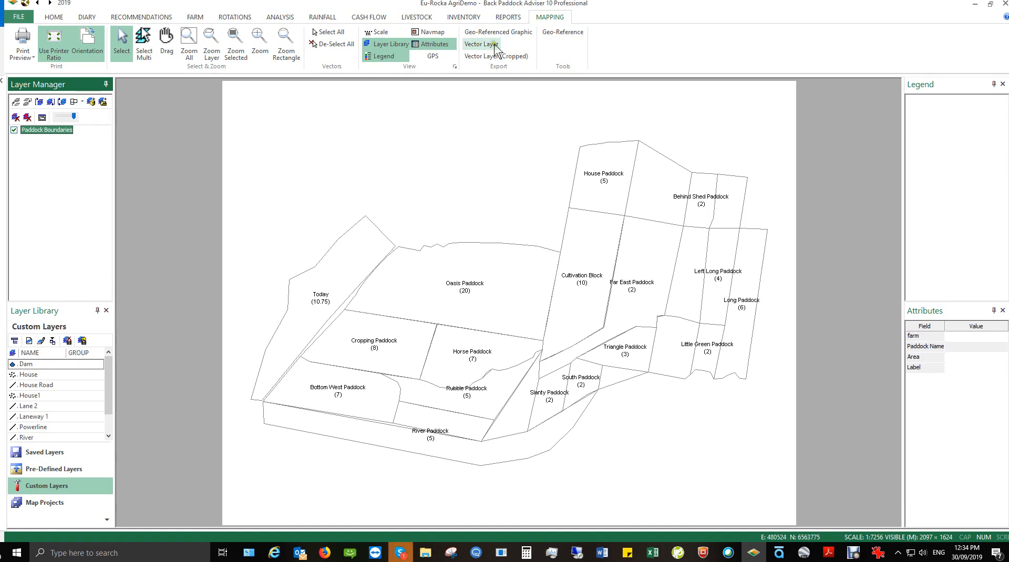
left_click(994, 481)
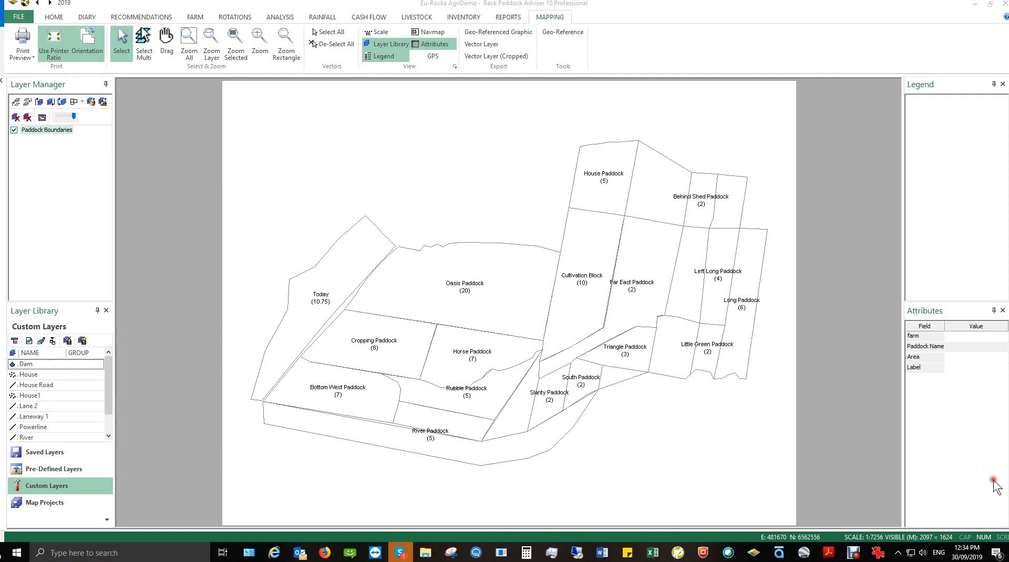
left_click(486, 46)
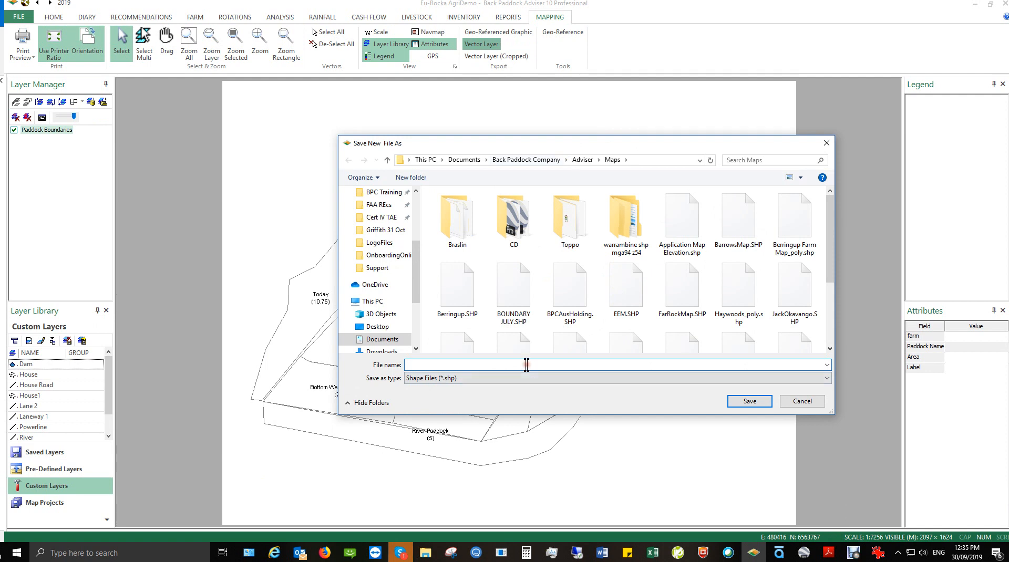
type("CUSTOM LAYER")
key("Return")
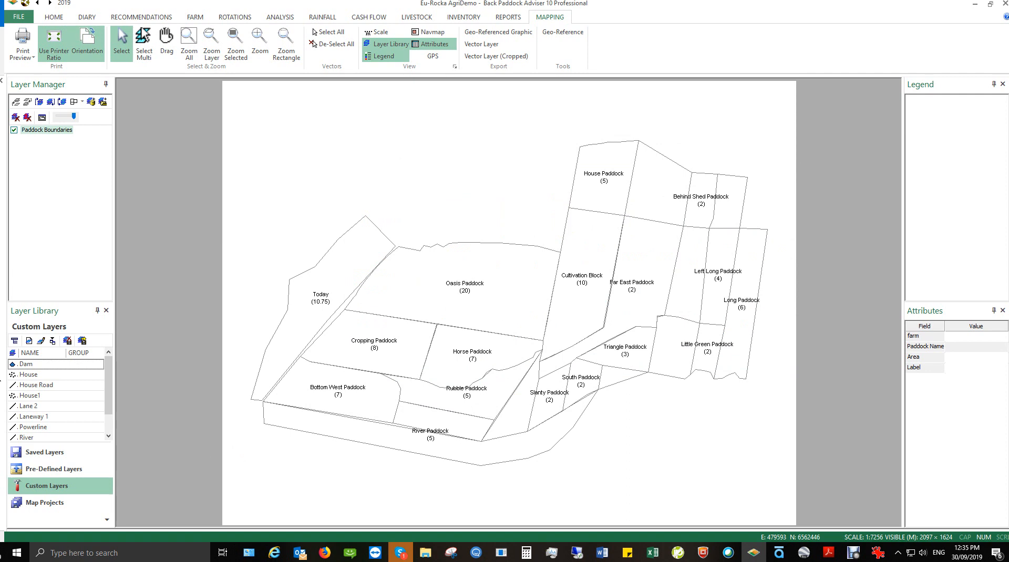
left_click(45, 457)
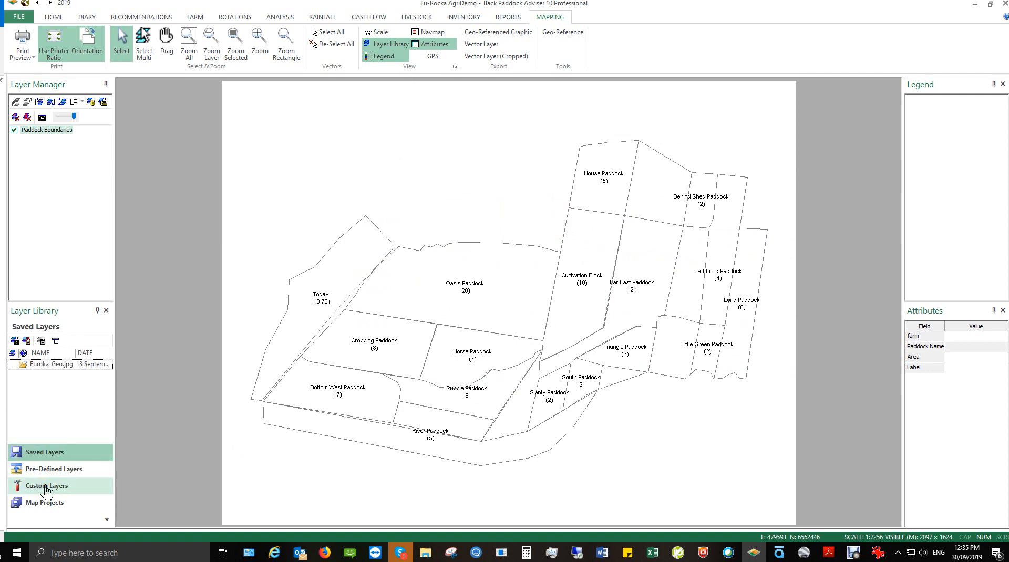
Create a new Line-type custom layer named 'Custom Road' from the Custom Layers list.
left_click(46, 490)
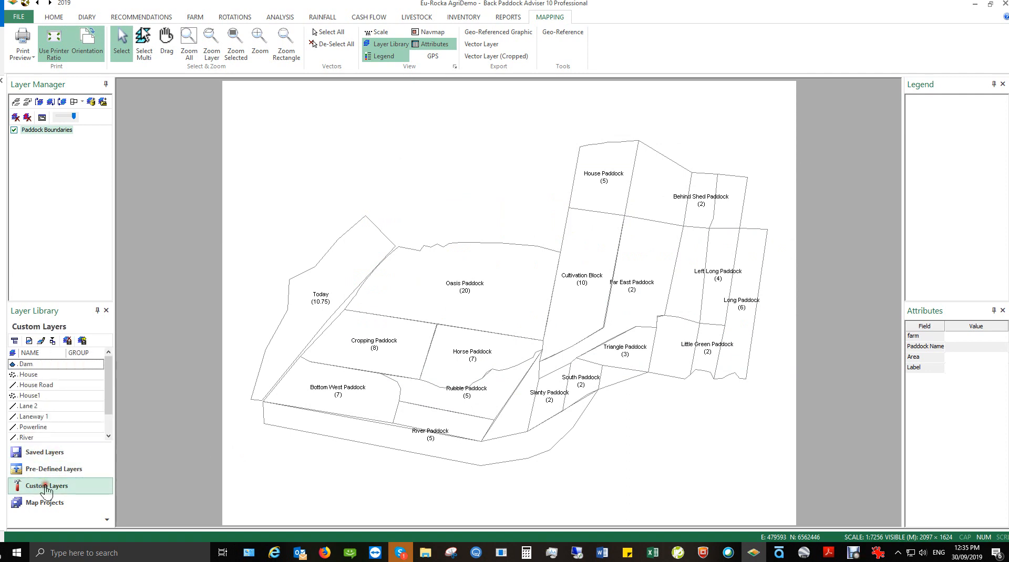
left_click(30, 342)
left_click(468, 285)
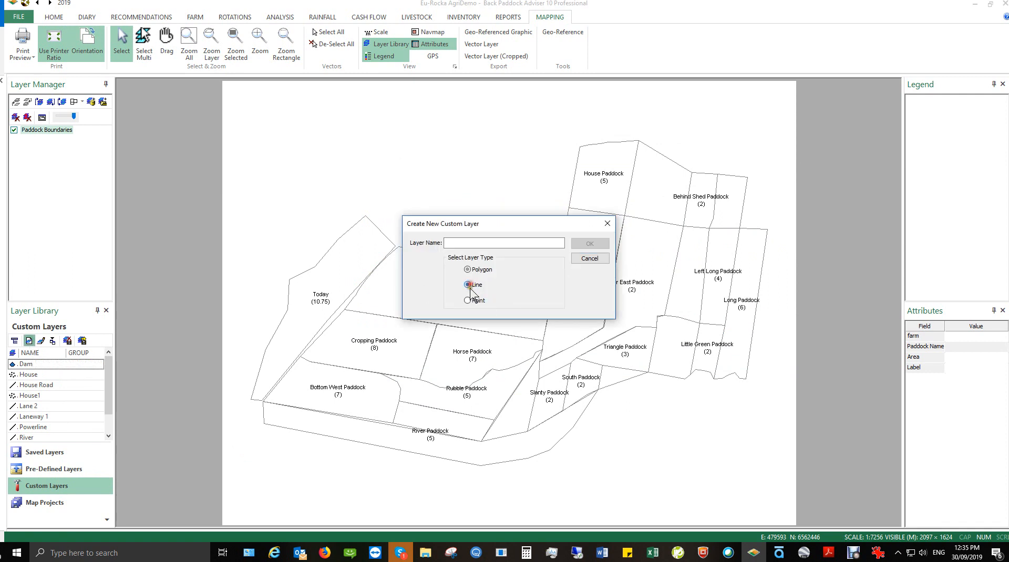
left_click(458, 242)
type("Custom Road")
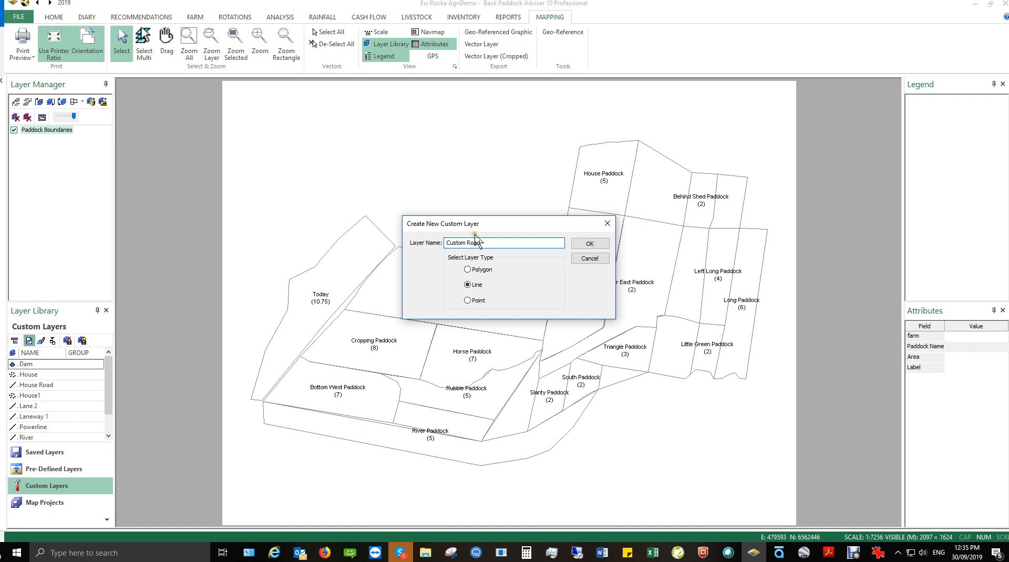
left_click(597, 244)
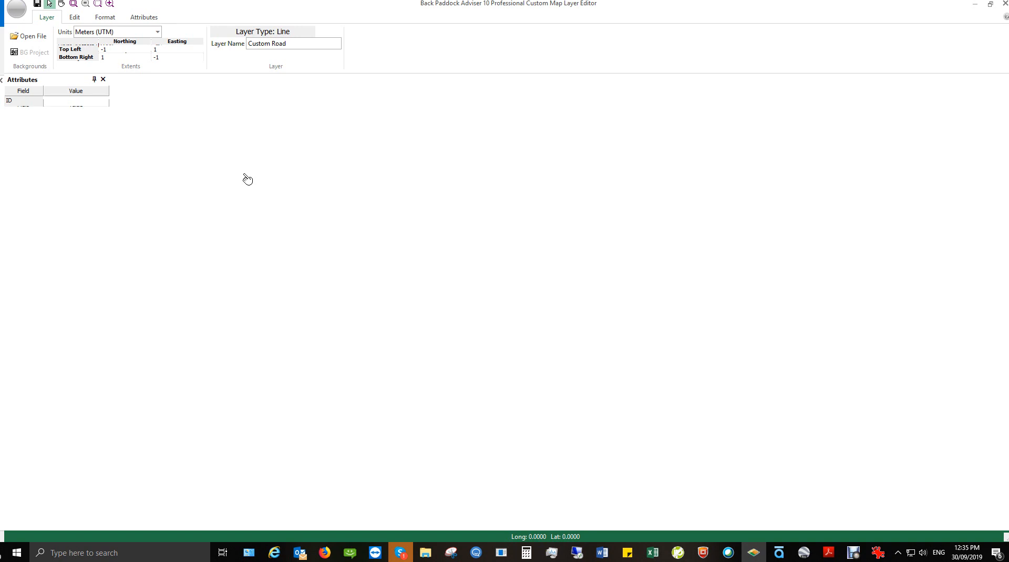
Load CUSTOM LAYER.SHP as the paddock-boundary background for the Custom Road layer.
left_click(32, 37)
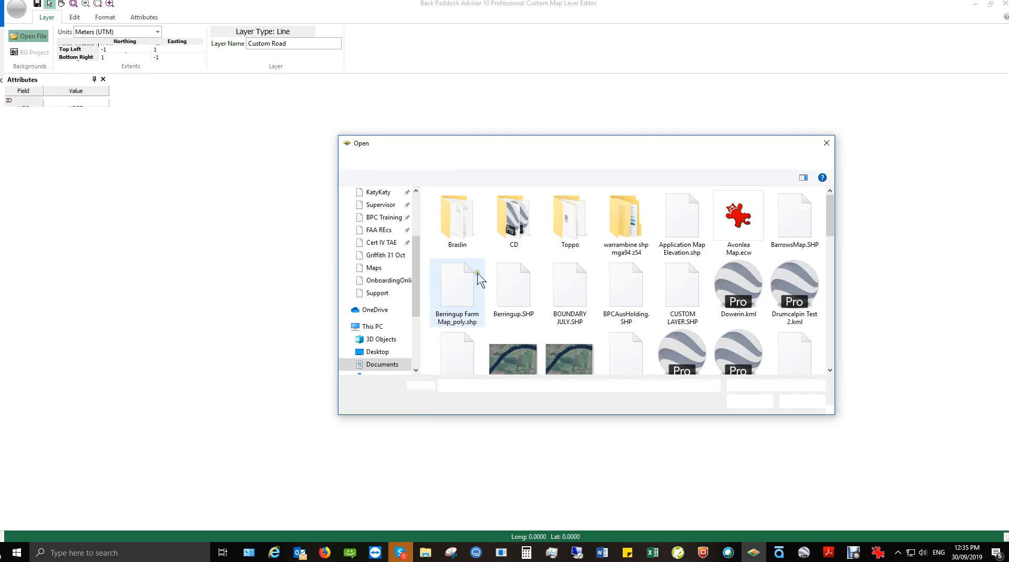
left_click(686, 307)
left_click(749, 402)
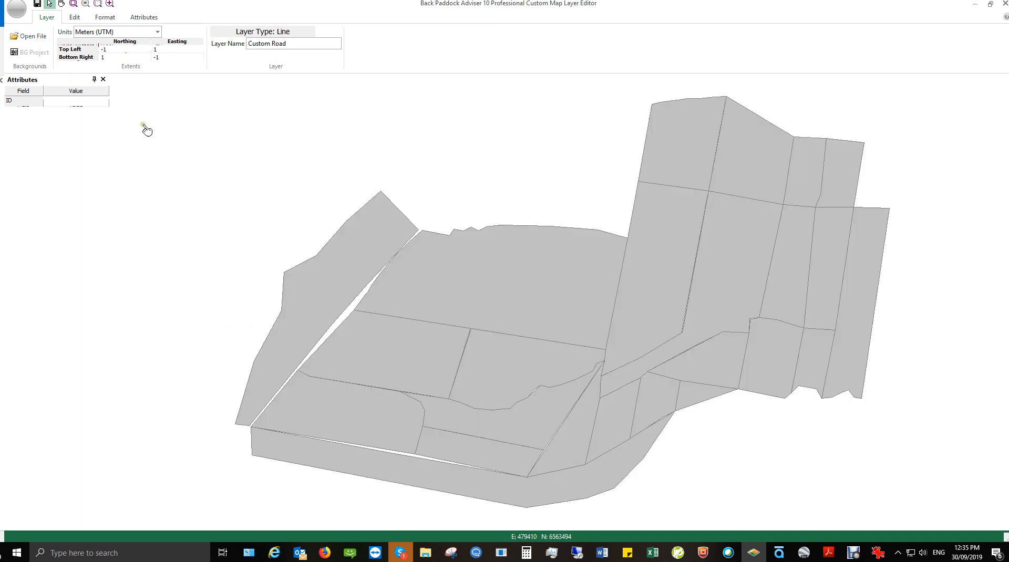
Draw a new road line from the lower left along the paddock edges, about 2,556 m long.
left_click(77, 18)
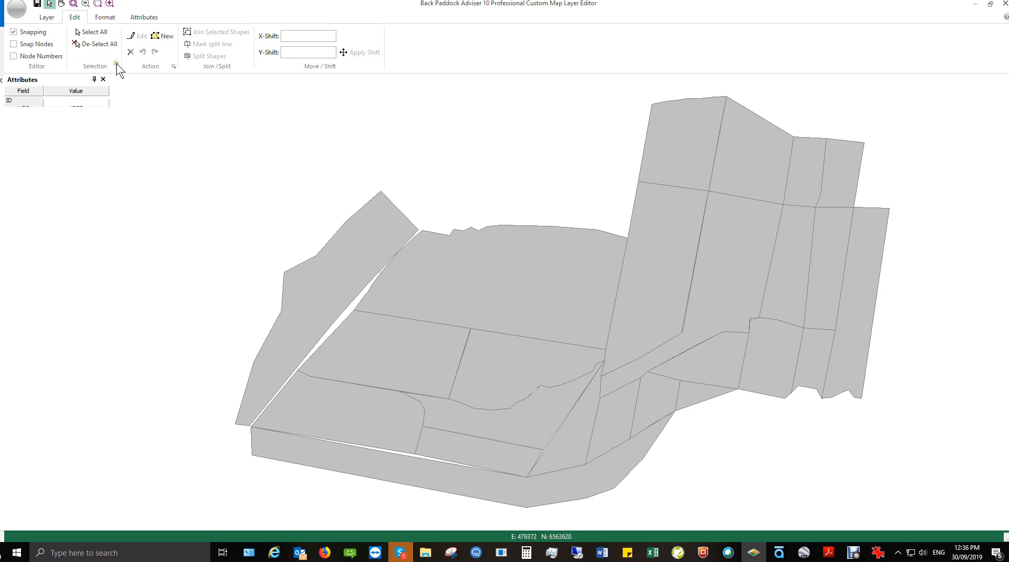
left_click(164, 38)
left_click(200, 461)
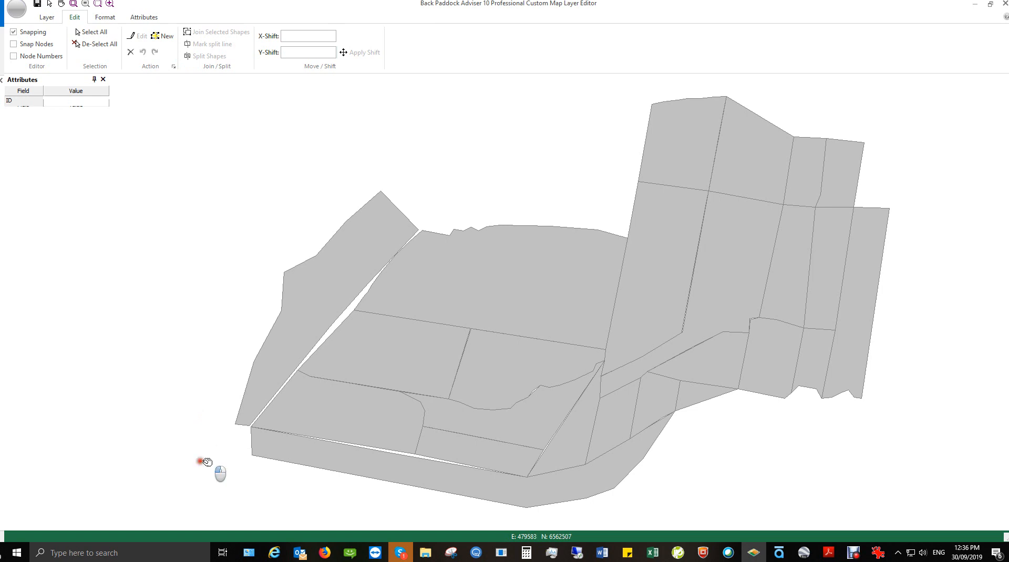
left_click(251, 427)
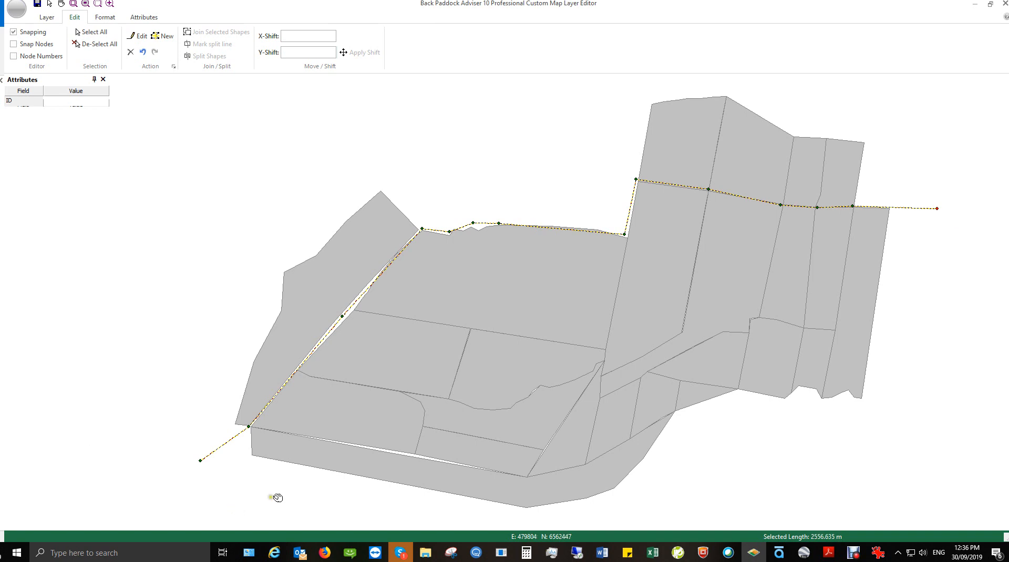
left_click(100, 19)
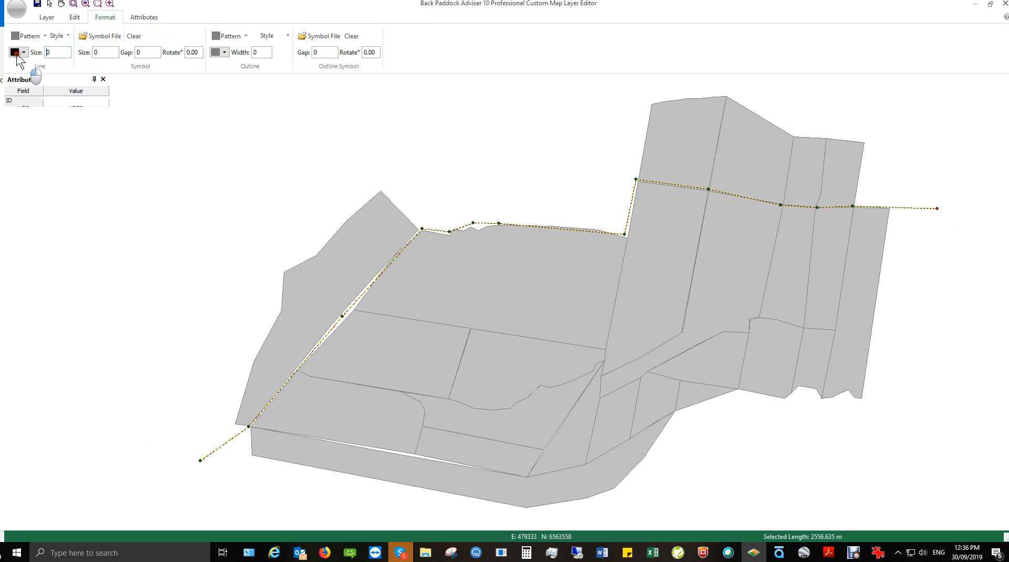
Set the Custom Road line size to 2 so it draws thicker.
left_click(47, 53)
type("2")
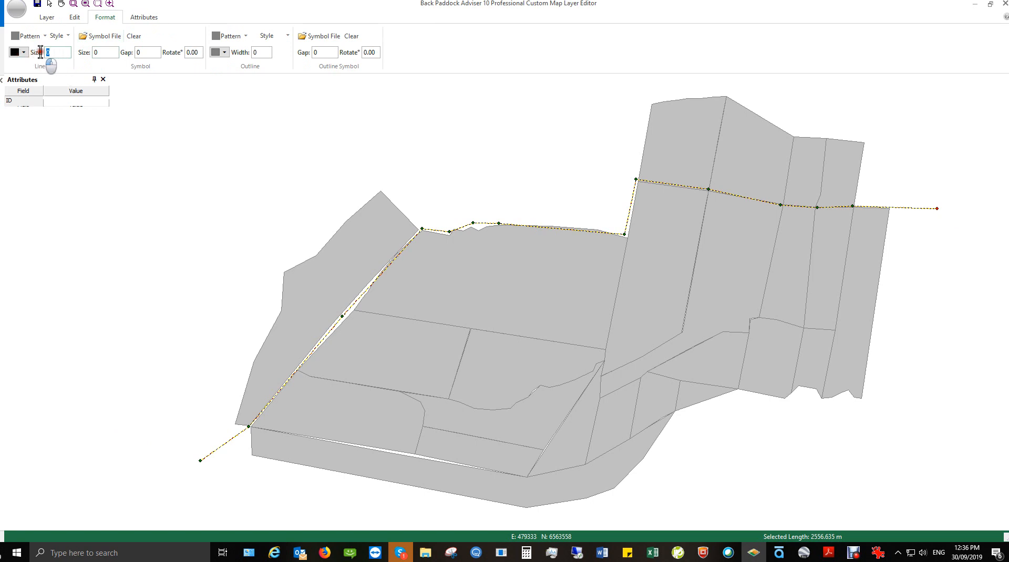
left_click(53, 63)
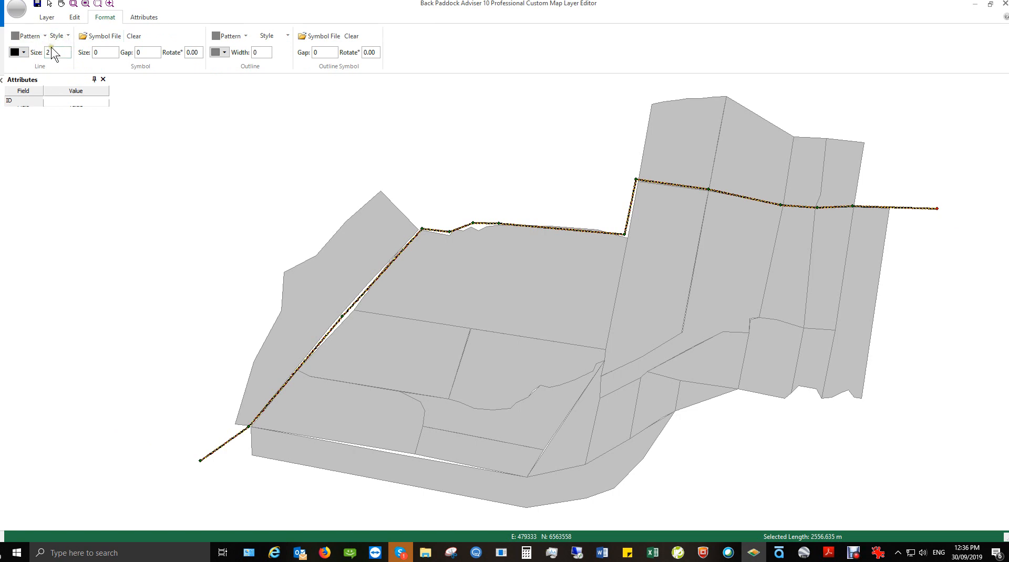
left_click(144, 17)
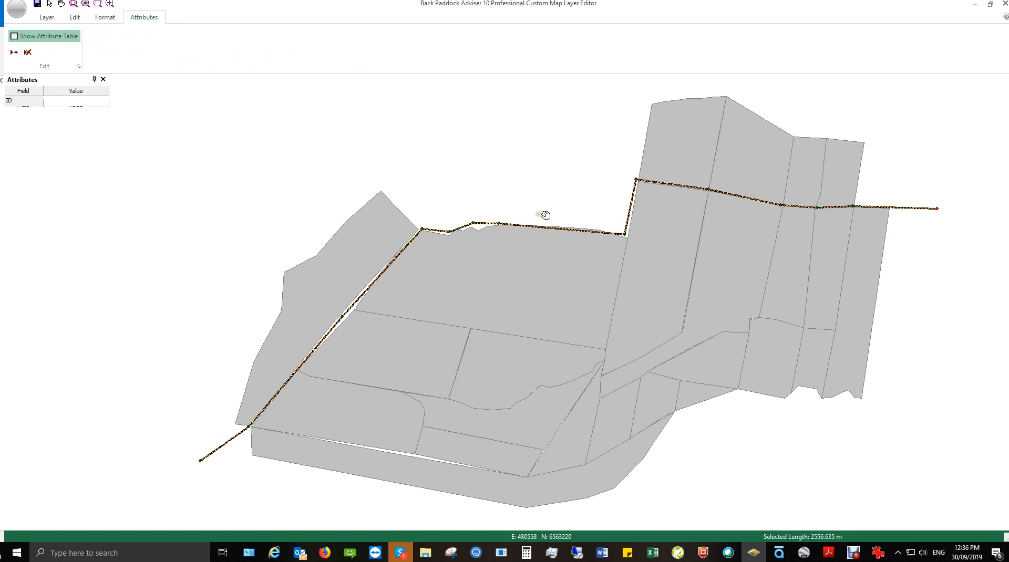
Add a new text attribute field named 'RoadName' to the layer.
left_click(14, 53)
left_click(478, 322)
type("RoadName")
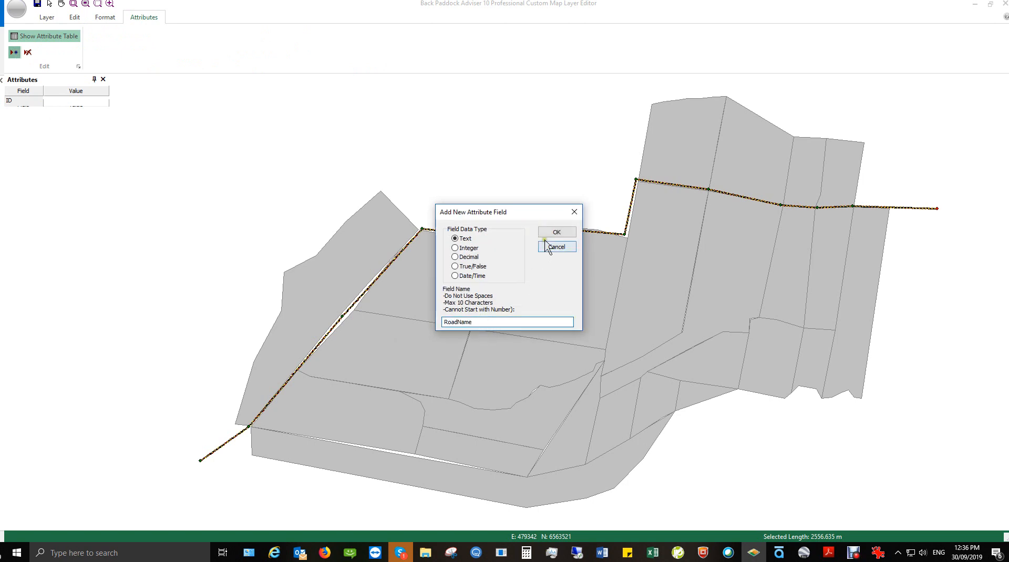
left_click(556, 232)
Enter 'Lord Avenue' as the road's RoadName and drag the stray vertex back onto the road.
left_click(76, 126)
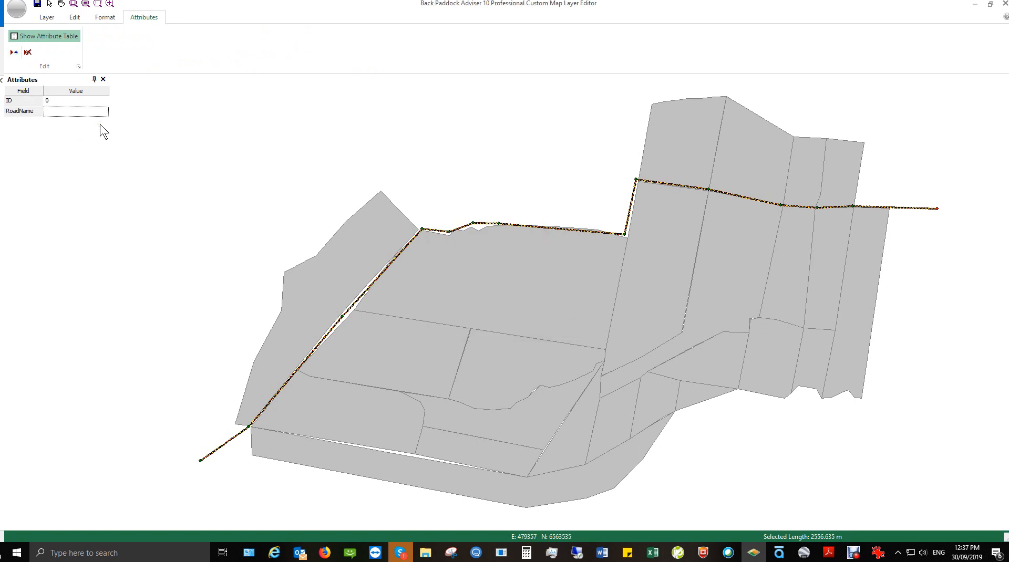
type("Lord Avenue")
left_click(117, 146)
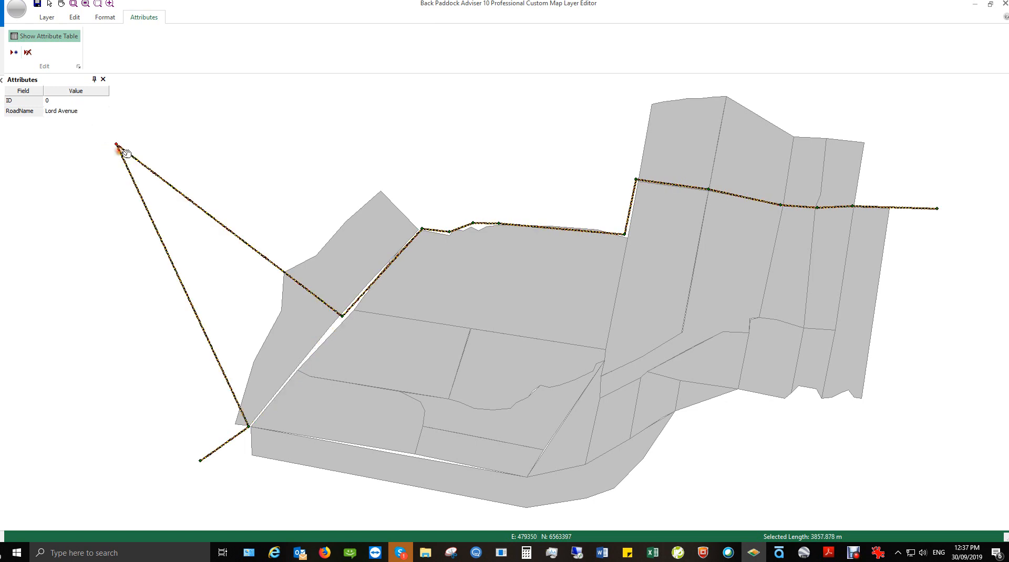
left_click_drag(117, 145, 295, 371)
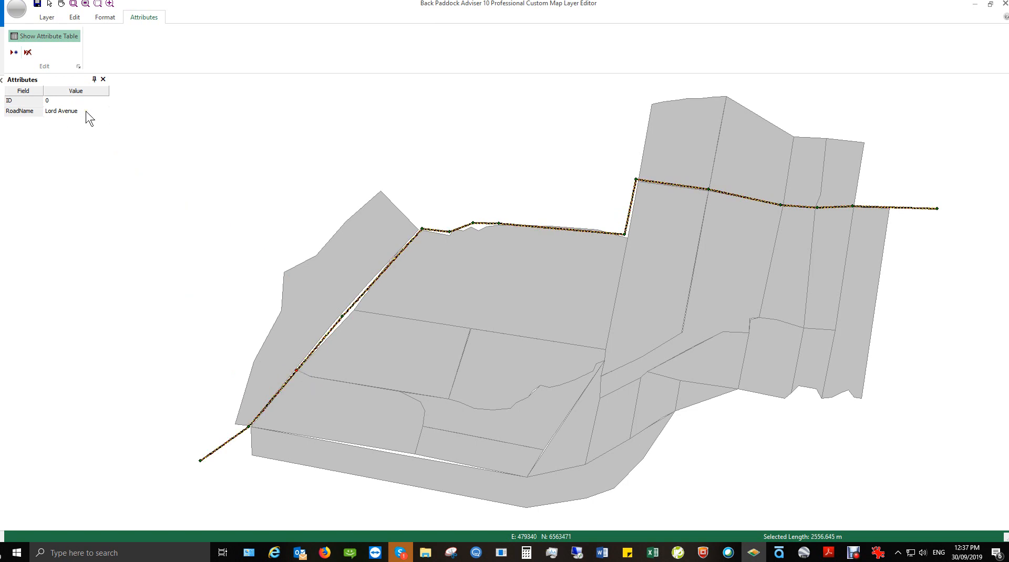
Save the Custom Road layer, close the editor, and add the layer to the paddock map.
left_click(38, 4)
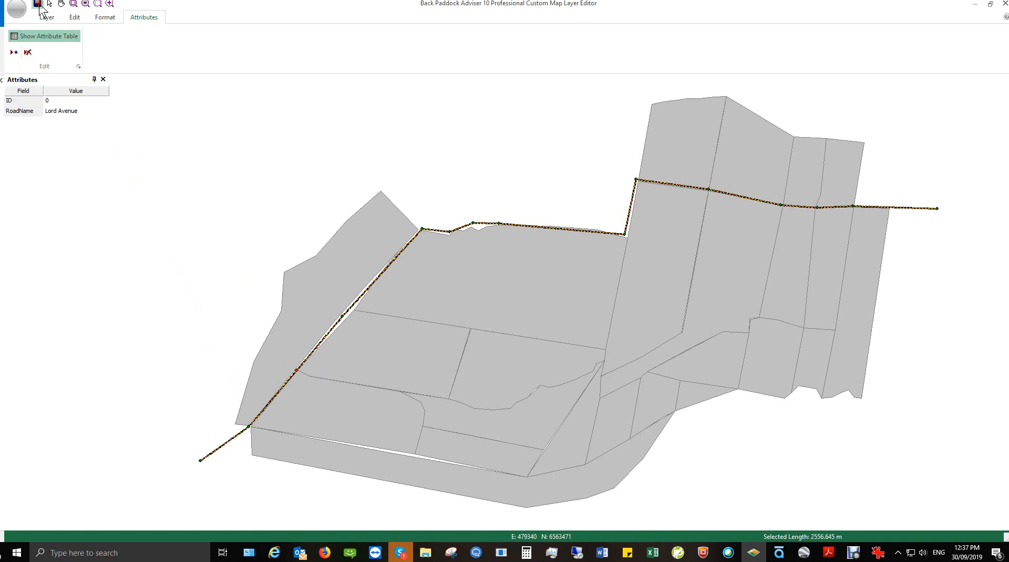
left_click(1004, 5)
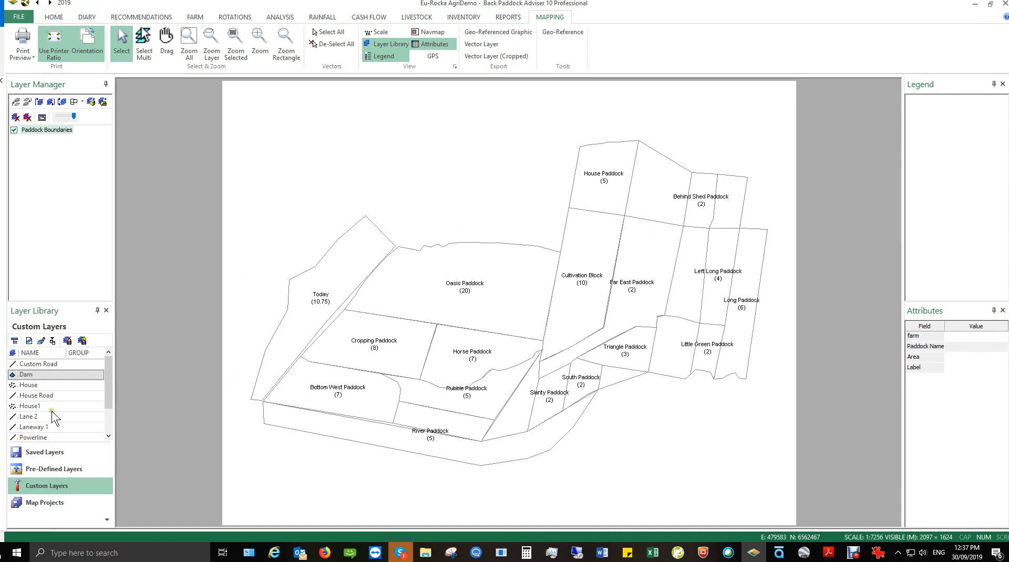
left_click(45, 367)
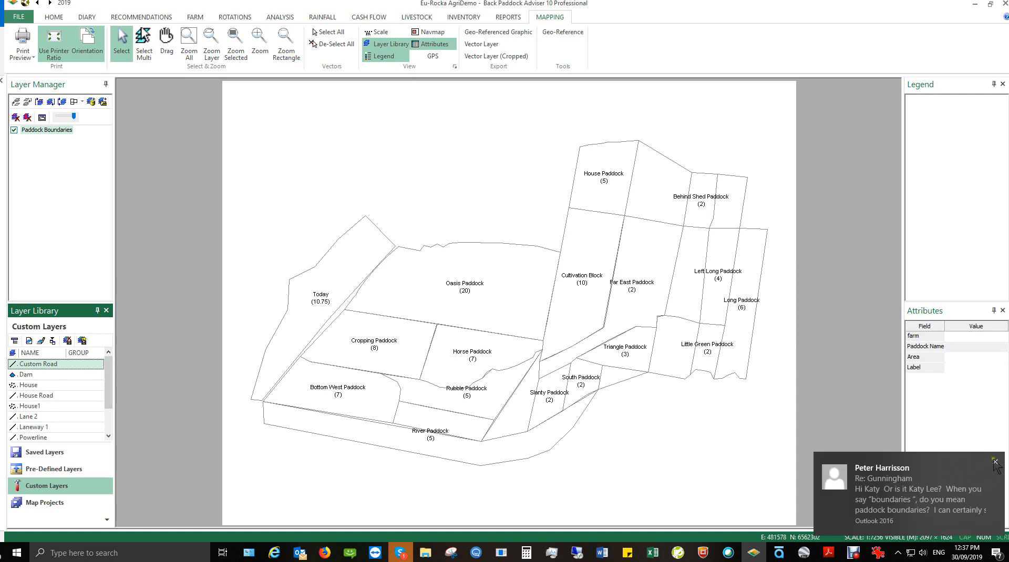
left_click(993, 460)
left_click(82, 341)
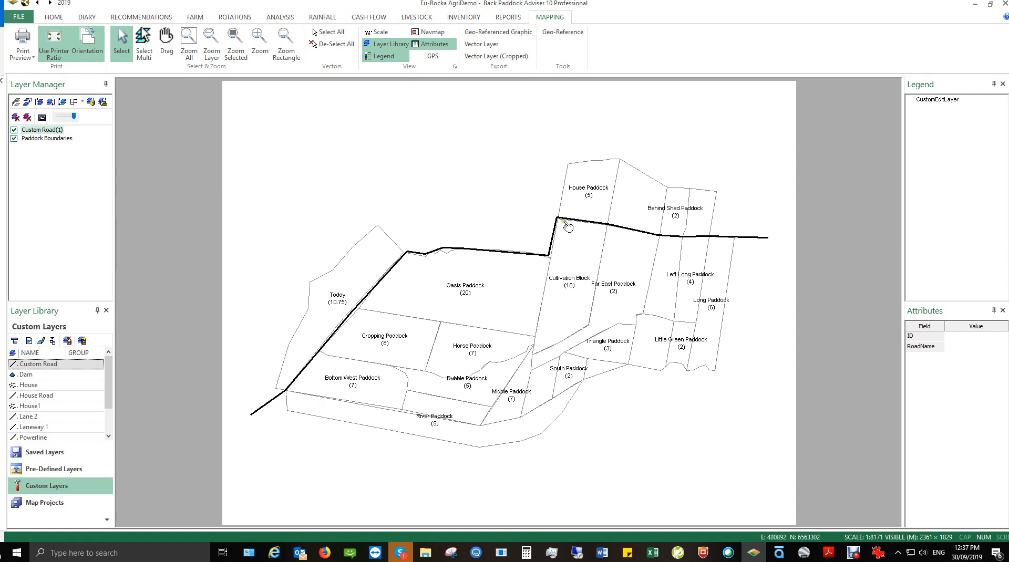
Label the Custom Road(1) layer by its RoadName field so 'Lord Avenue' shows on the map.
left_click(53, 130)
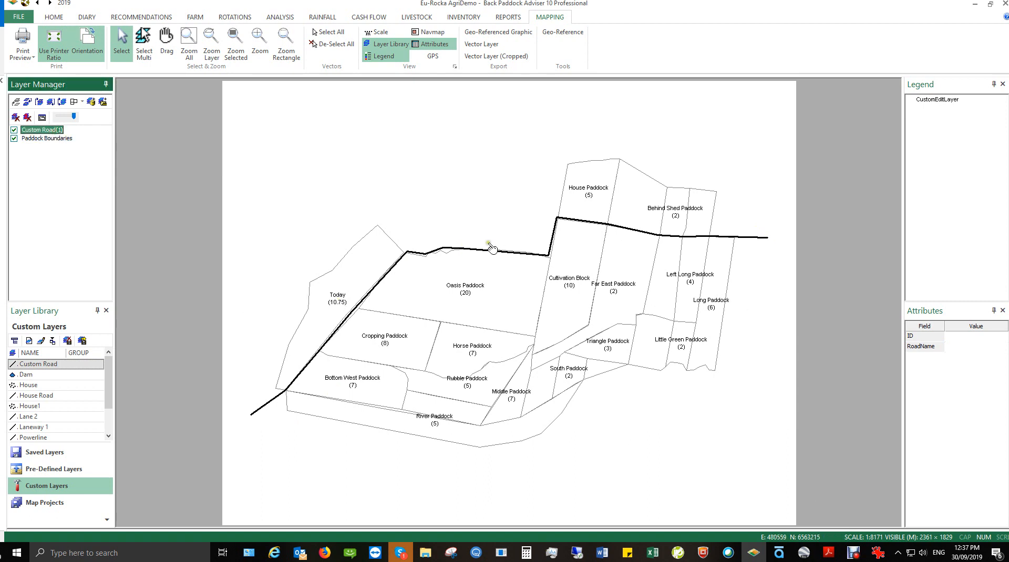
left_click(42, 118)
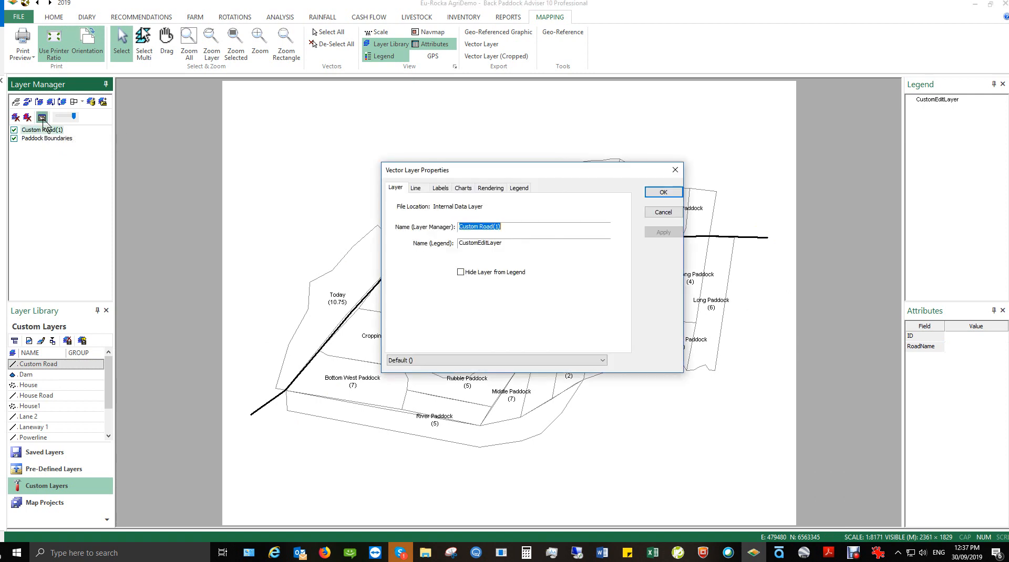
left_click(442, 188)
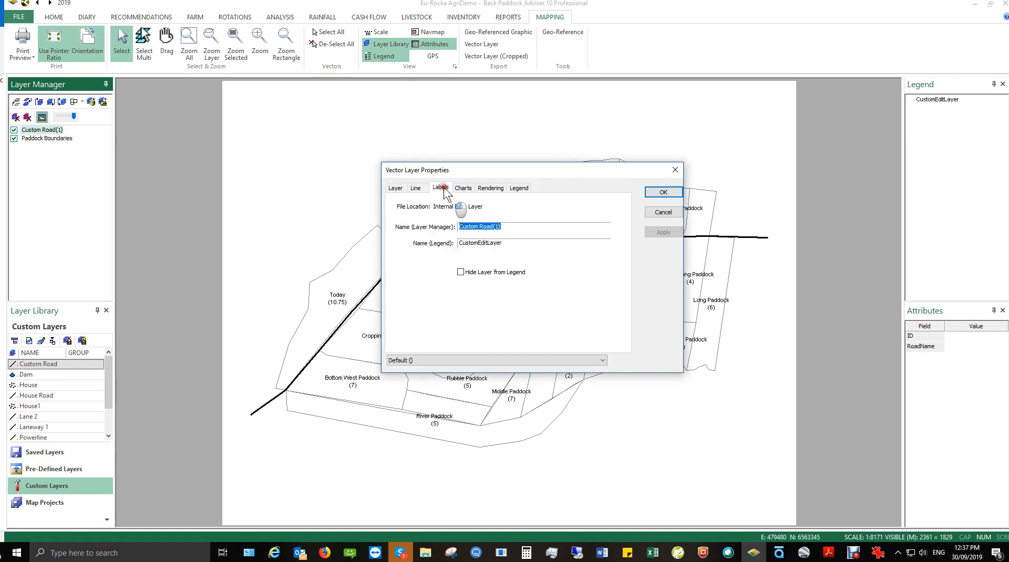
left_click(434, 200)
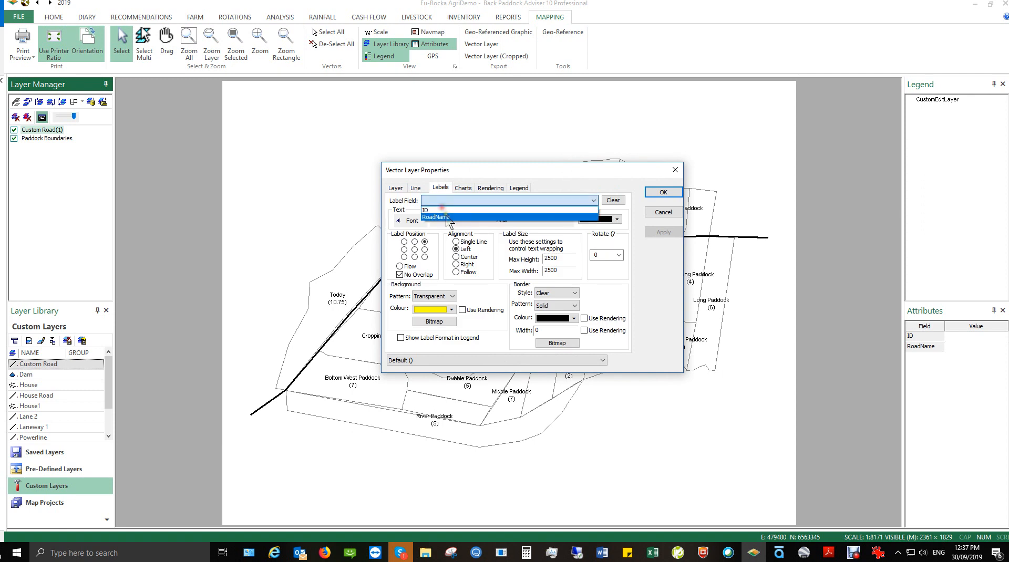
left_click(445, 215)
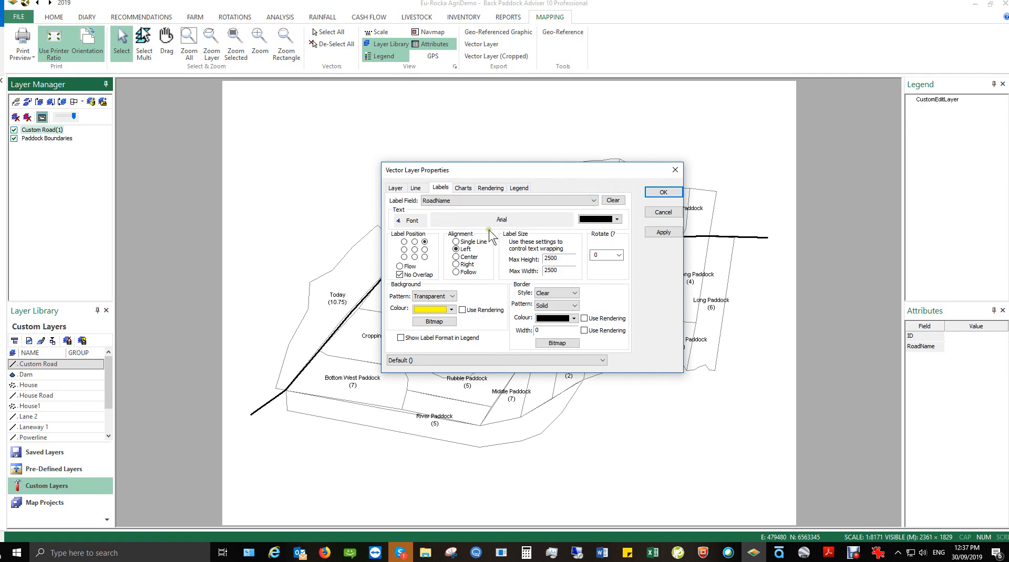
left_click(672, 233)
left_click(663, 193)
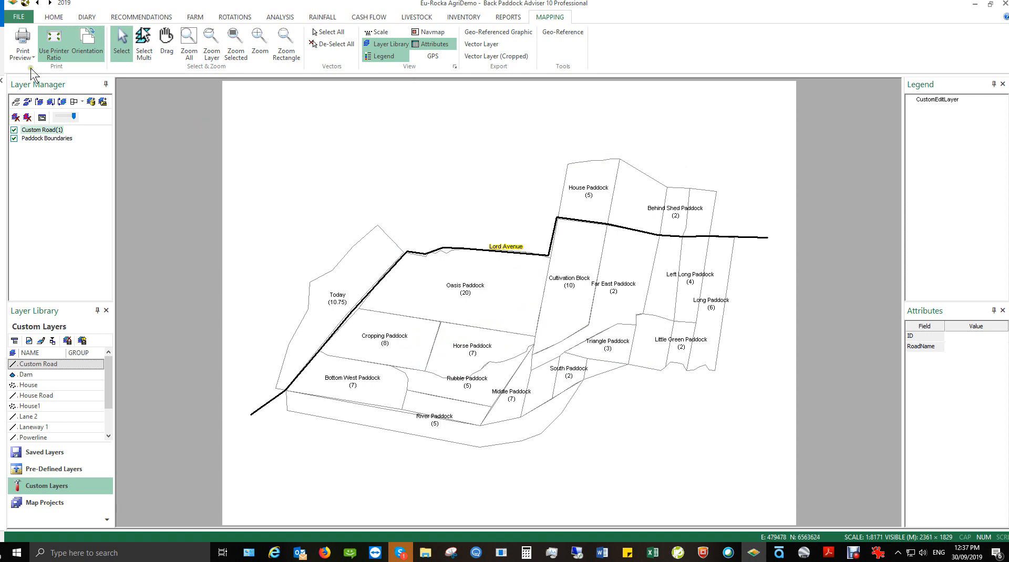
left_click(23, 39)
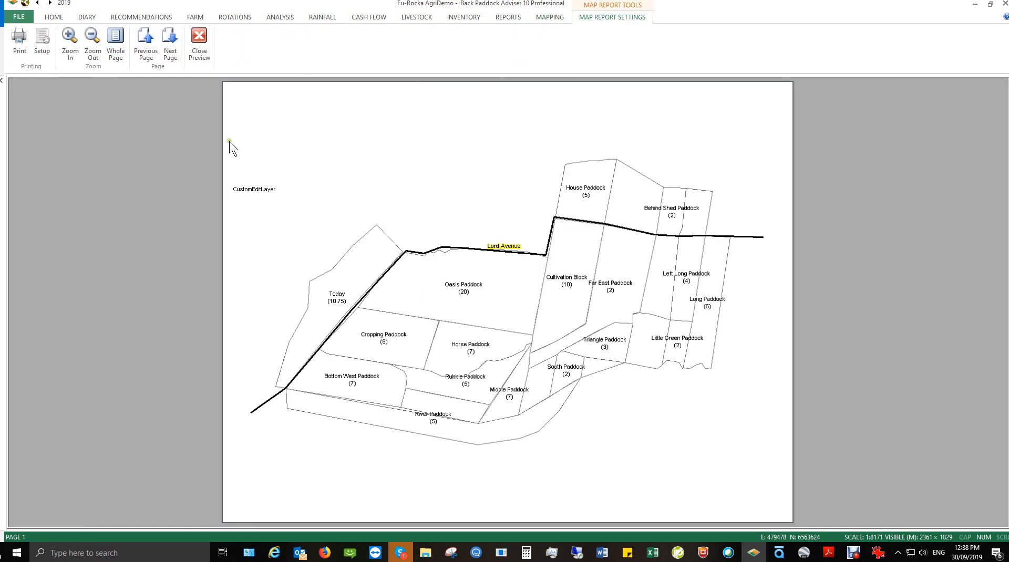
left_click(200, 50)
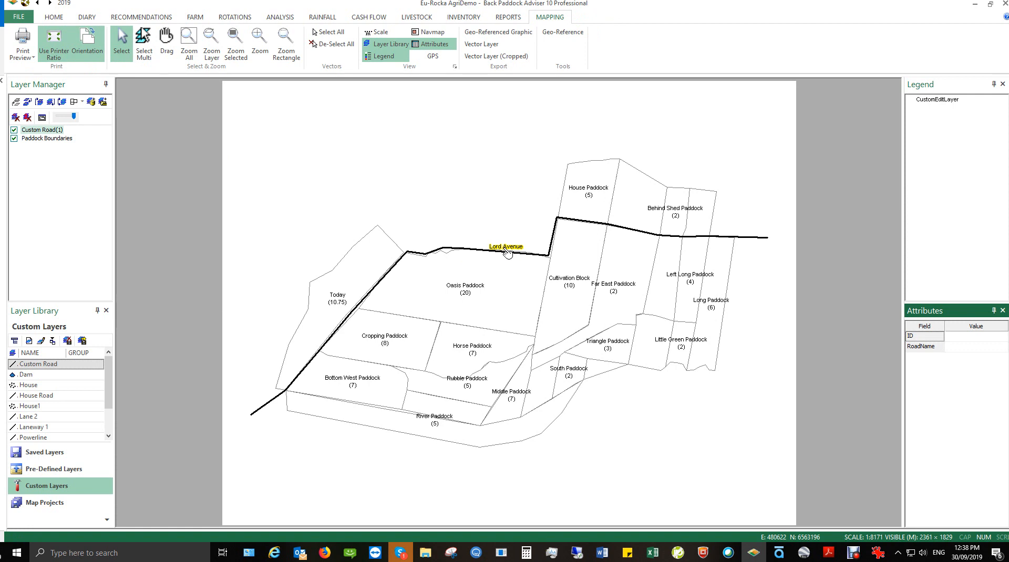
left_click(45, 452)
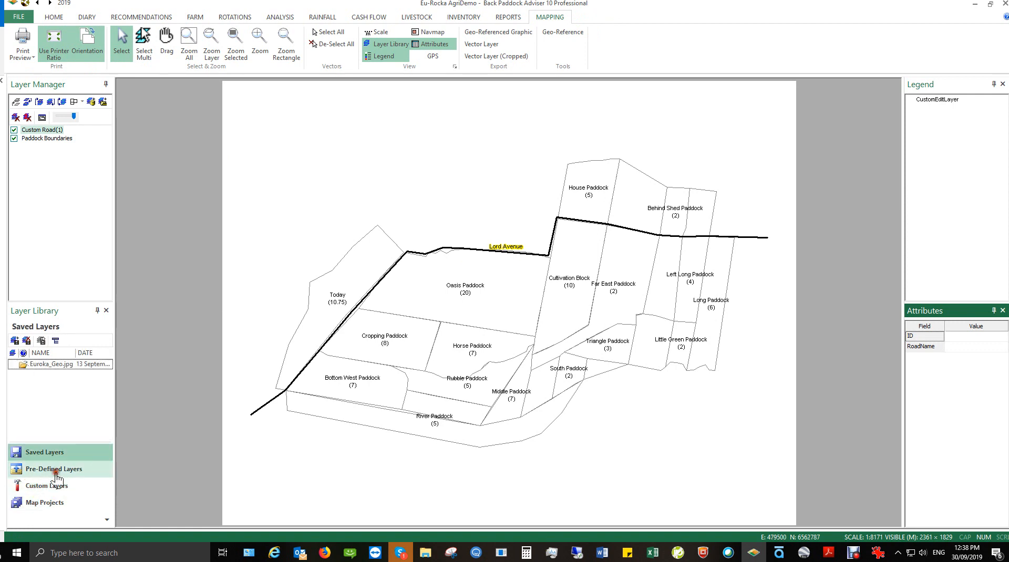
left_click(58, 489)
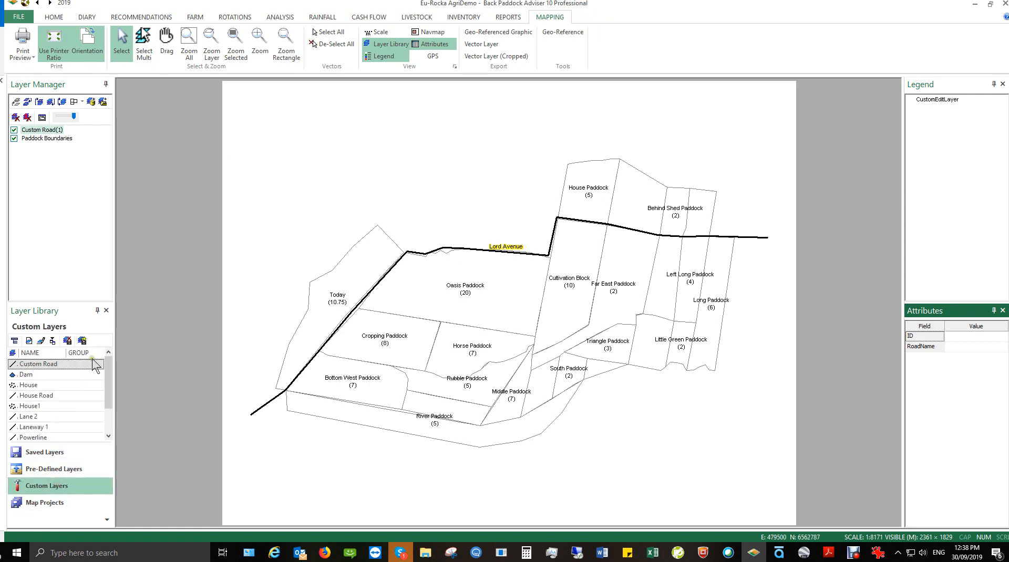